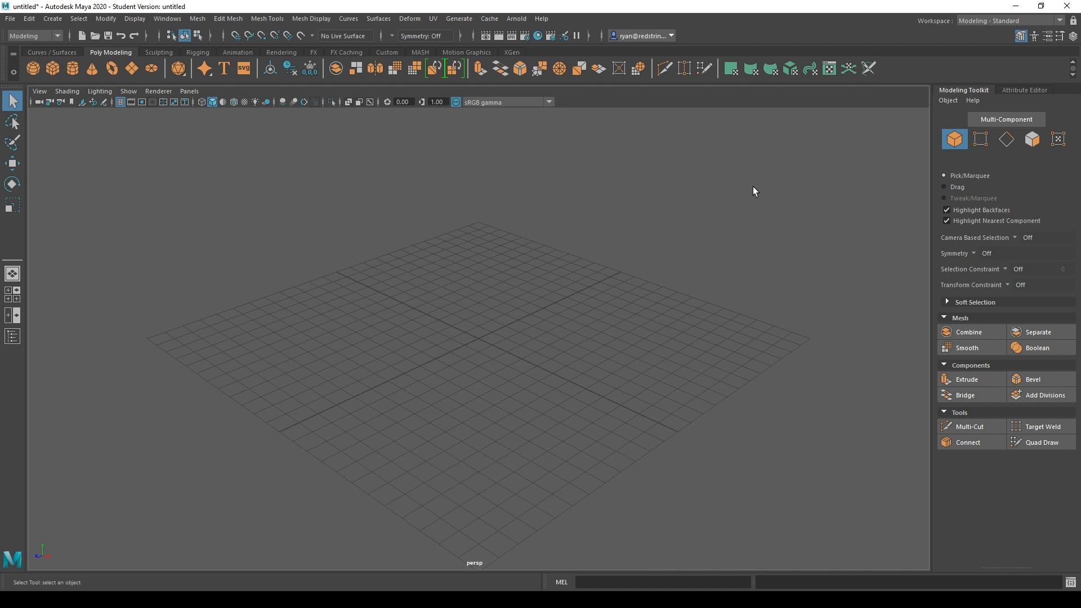
left_click(10, 19)
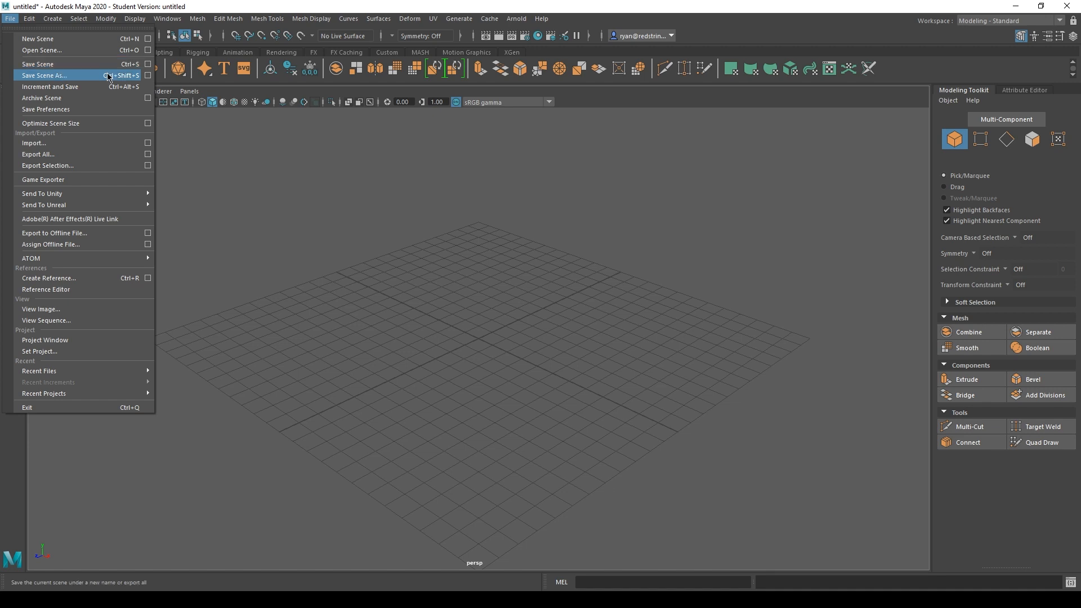
left_click(329, 262)
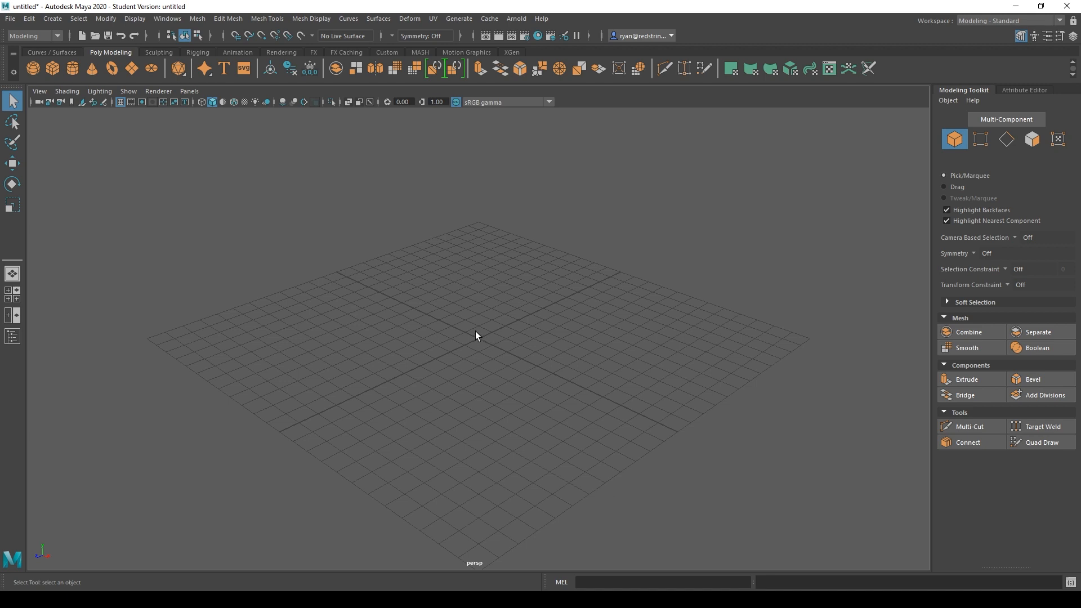
Step: Start a new project named Primitives Concept in the Project Window
left_click(11, 19)
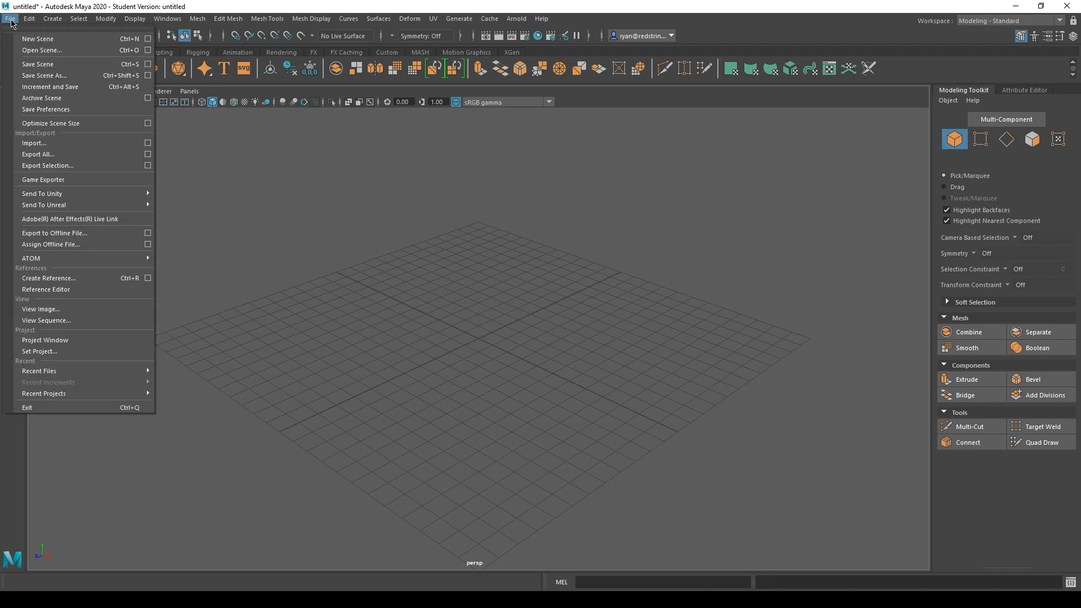
left_click(77, 341)
left_click_drag(473, 152, 481, 120)
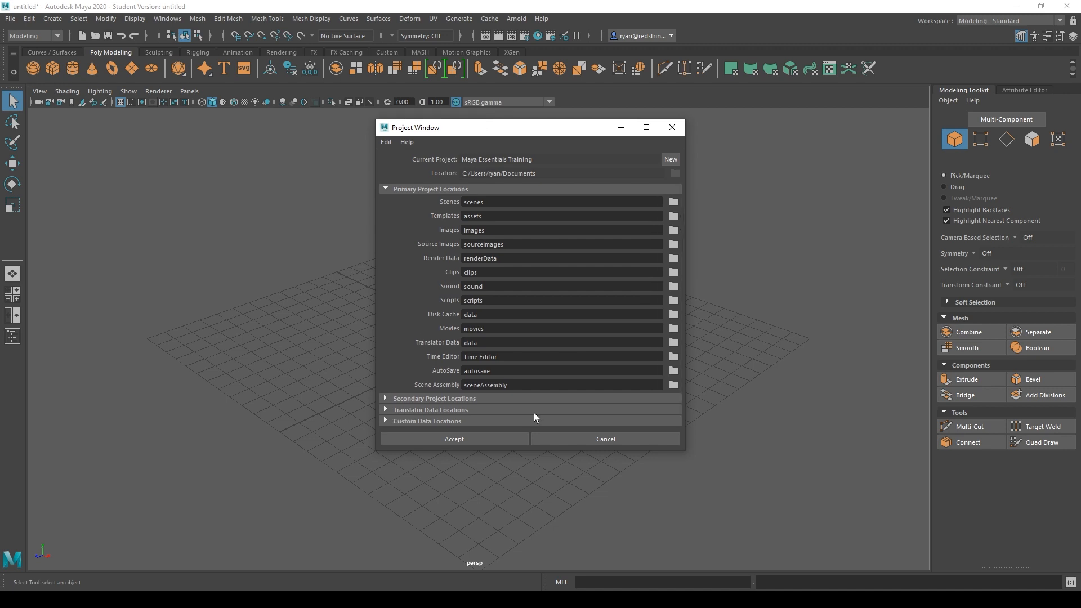
left_click_drag(534, 450, 537, 451)
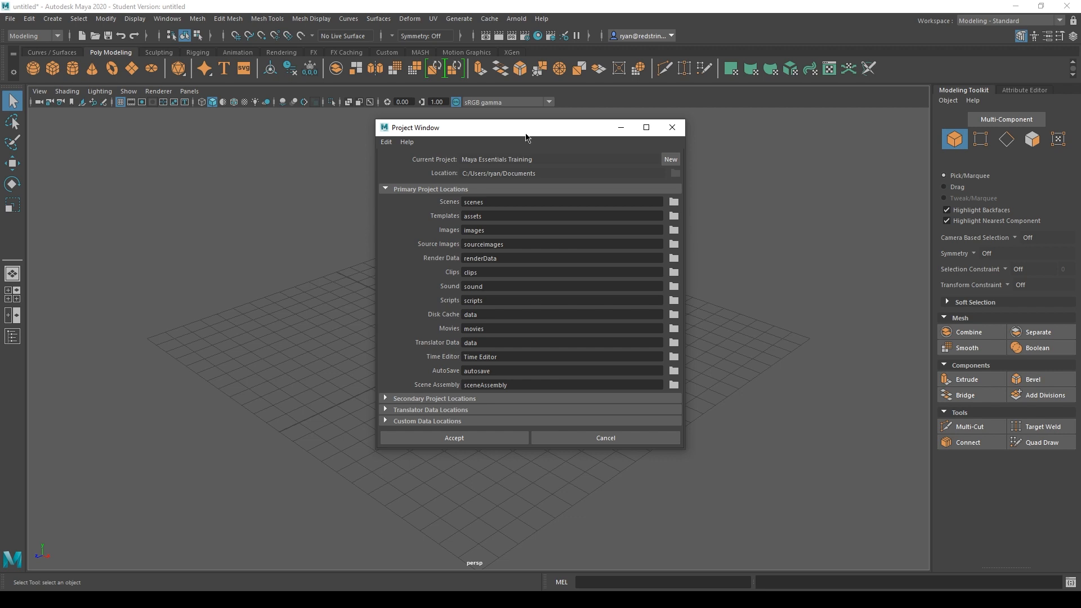
left_click(676, 160)
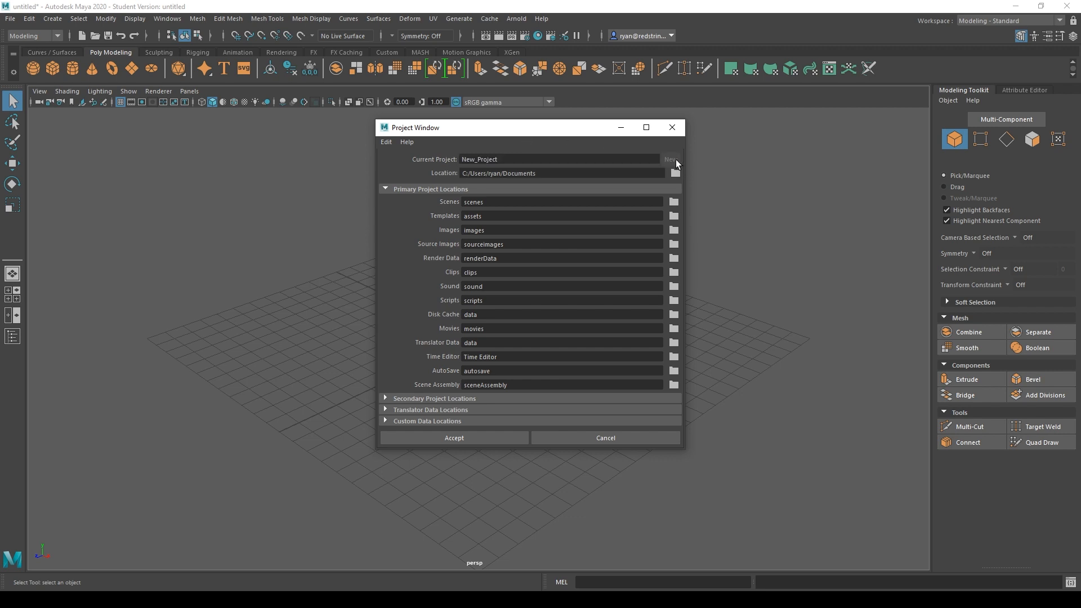
double_click(562, 160)
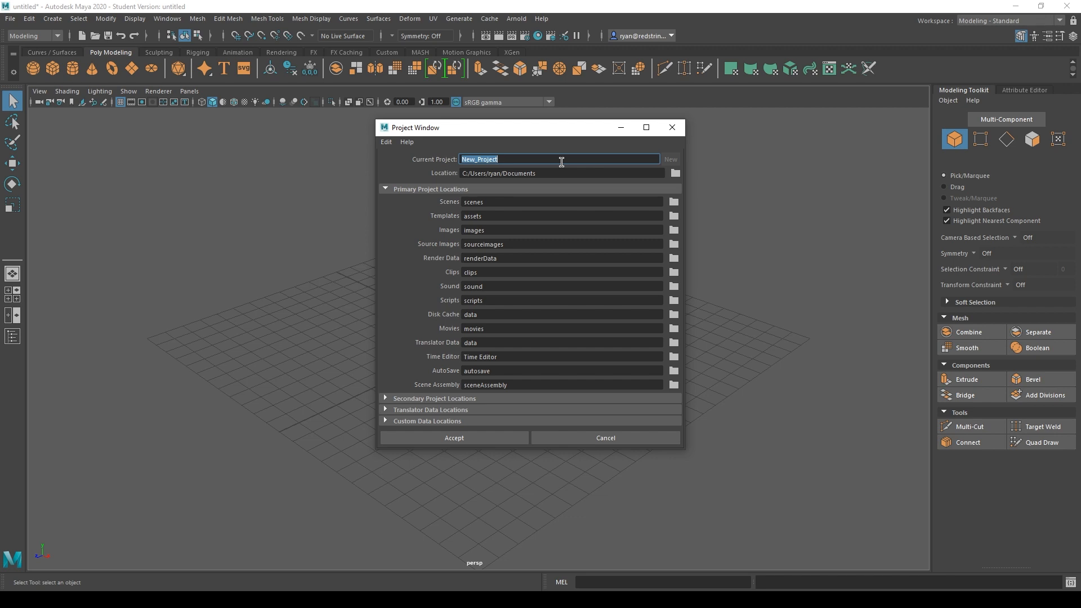
type("Primitives Concp")
key("BackSpace")
type("ept")
left_click_drag(523, 159, 458, 162)
mouse_move(503, 131)
left_mouse_down()
mouse_move(503, 170)
mouse_move(503, 152)
left_mouse_up()
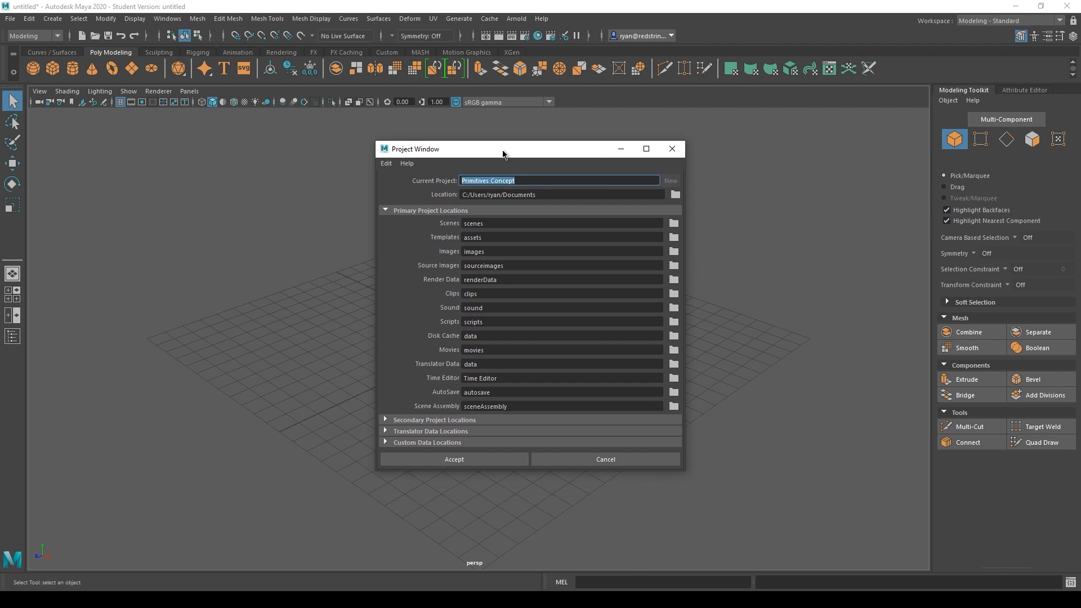
left_click(529, 181)
left_click_drag(530, 181, 456, 181)
left_click(522, 180)
double_click(472, 181)
left_click(535, 181)
left_click(676, 195)
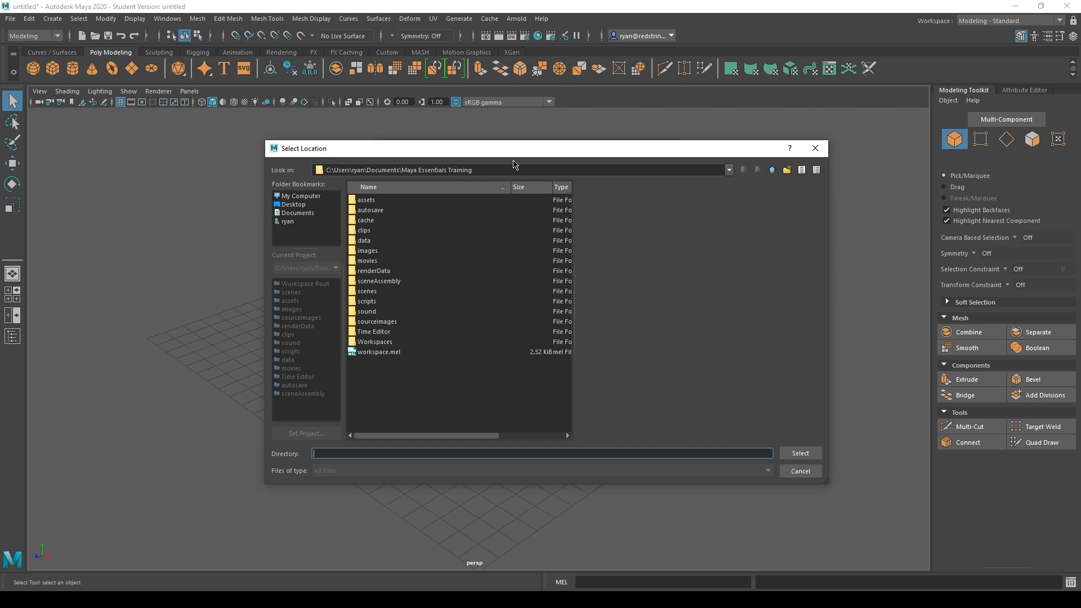
mouse_move(514, 155)
left_mouse_down()
mouse_move(513, 116)
mouse_move(513, 138)
left_mouse_up()
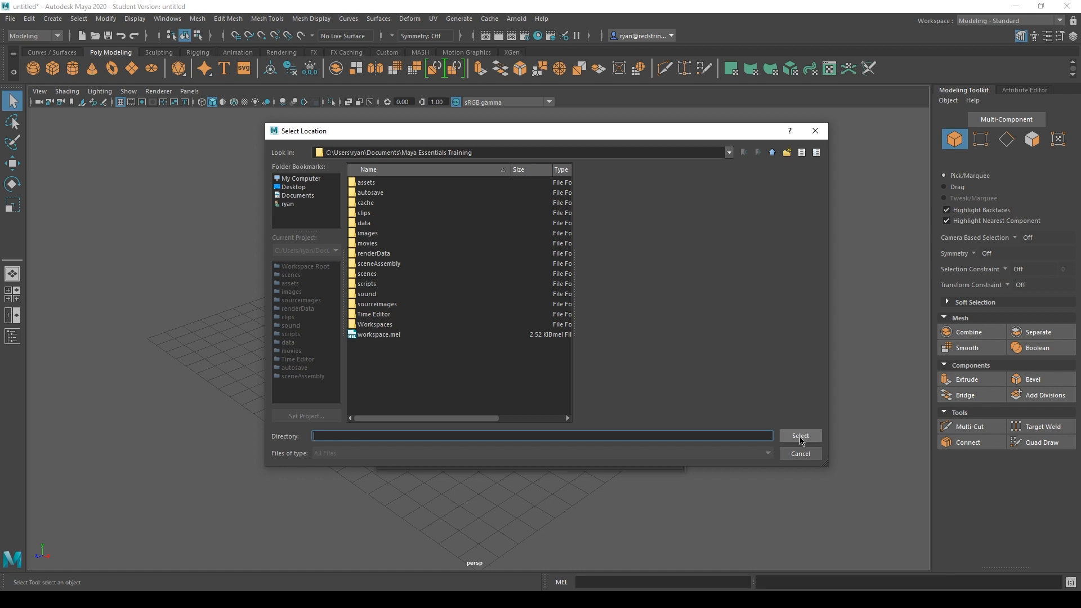
left_click(815, 131)
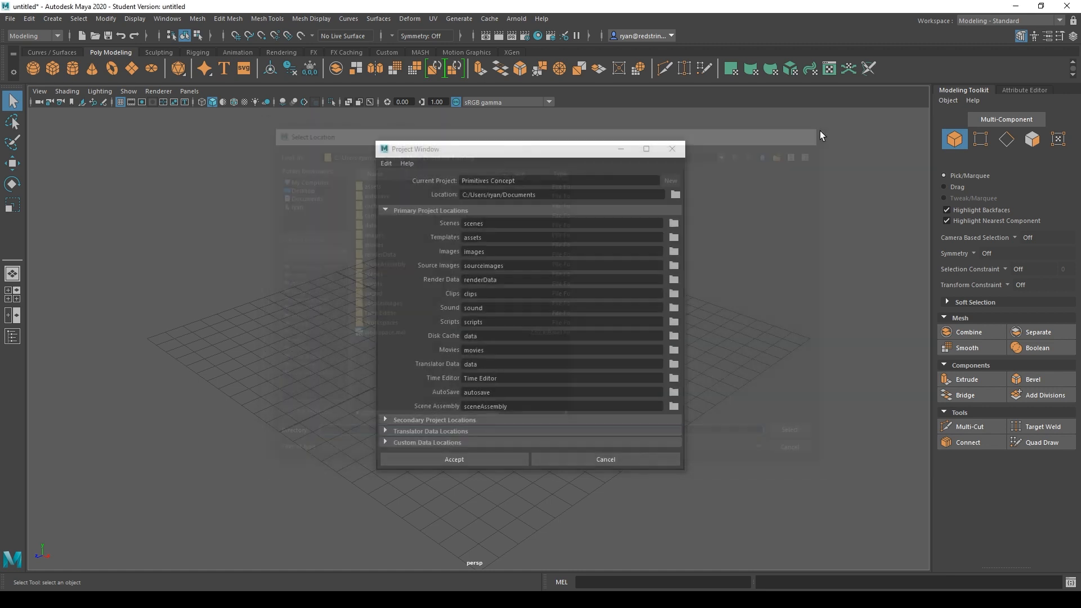
Step: Accept the Primitives Concept project with its default folder locations to create it in Documents
left_click(474, 459)
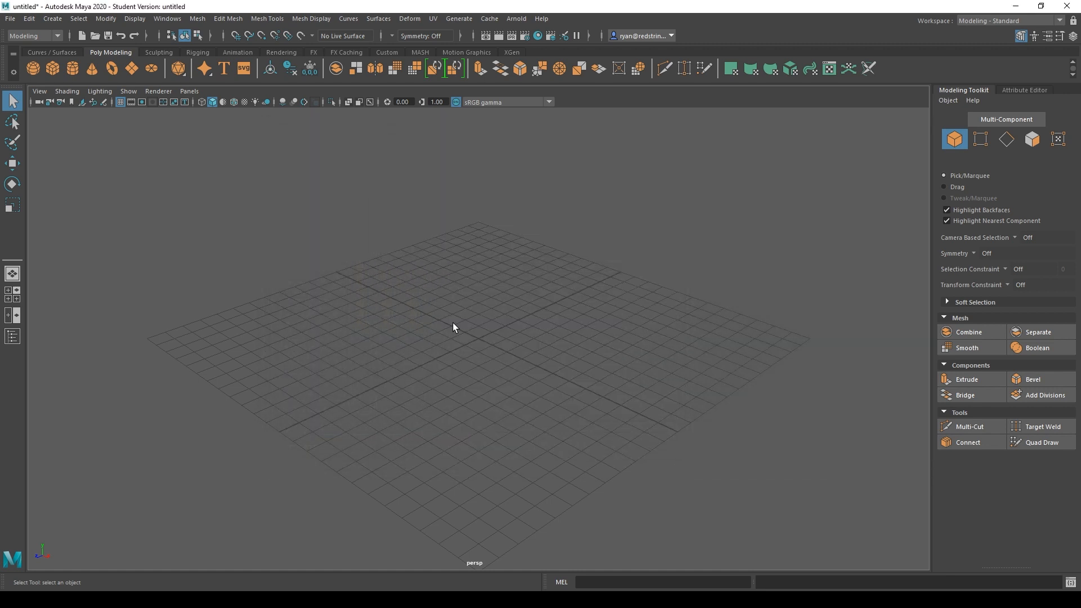
left_click_drag(374, 256, 555, 391)
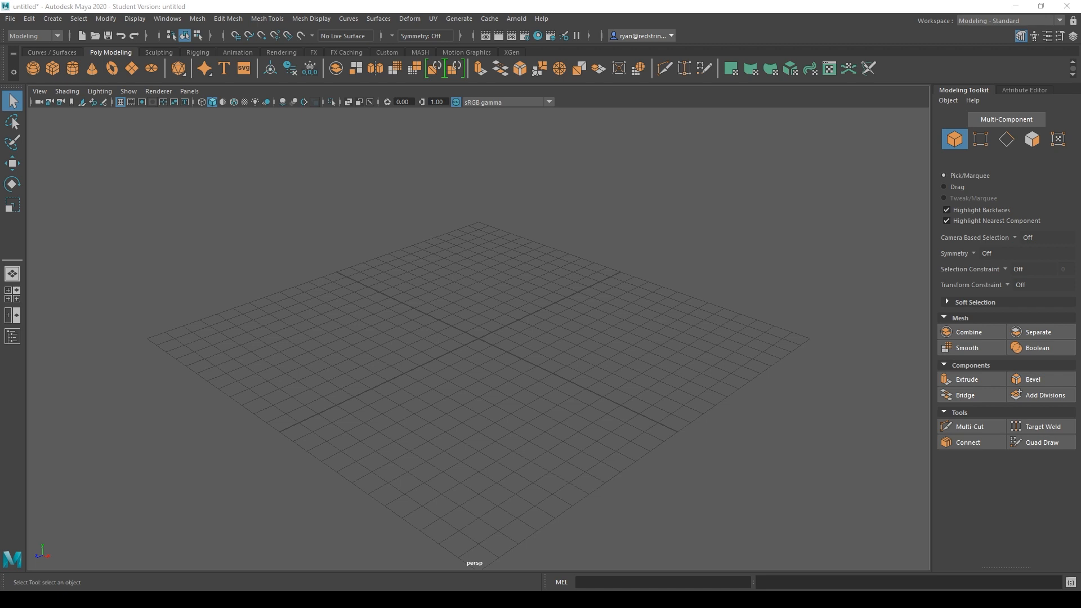
Step: Switch to File Explorer and examine the project folders inside Documents\Primitives Concept
key("super+e")
left_click_drag(506, 290, 504, 463)
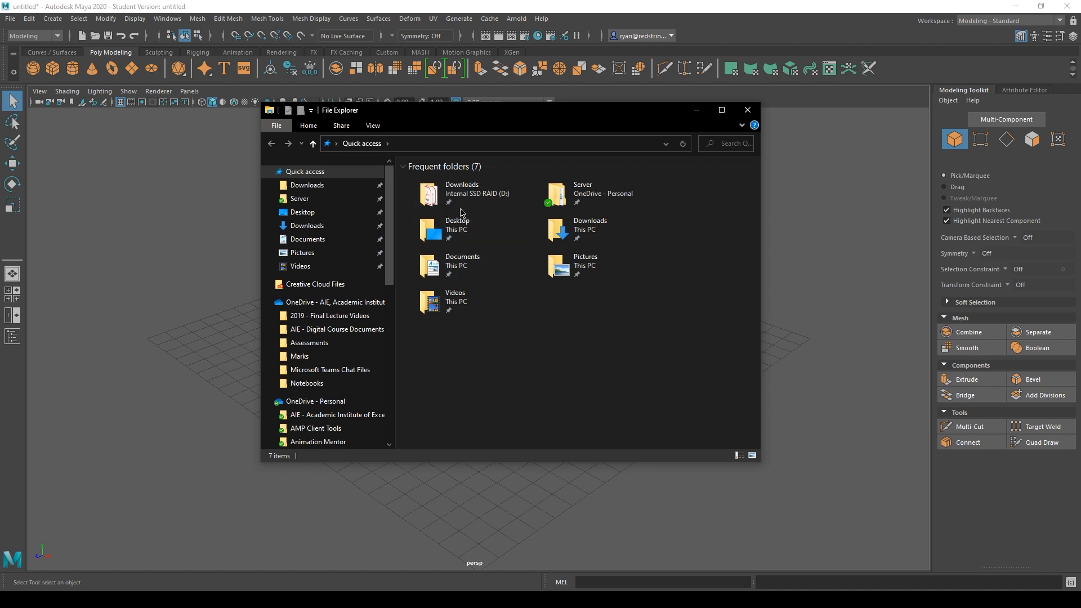
double_click(463, 268)
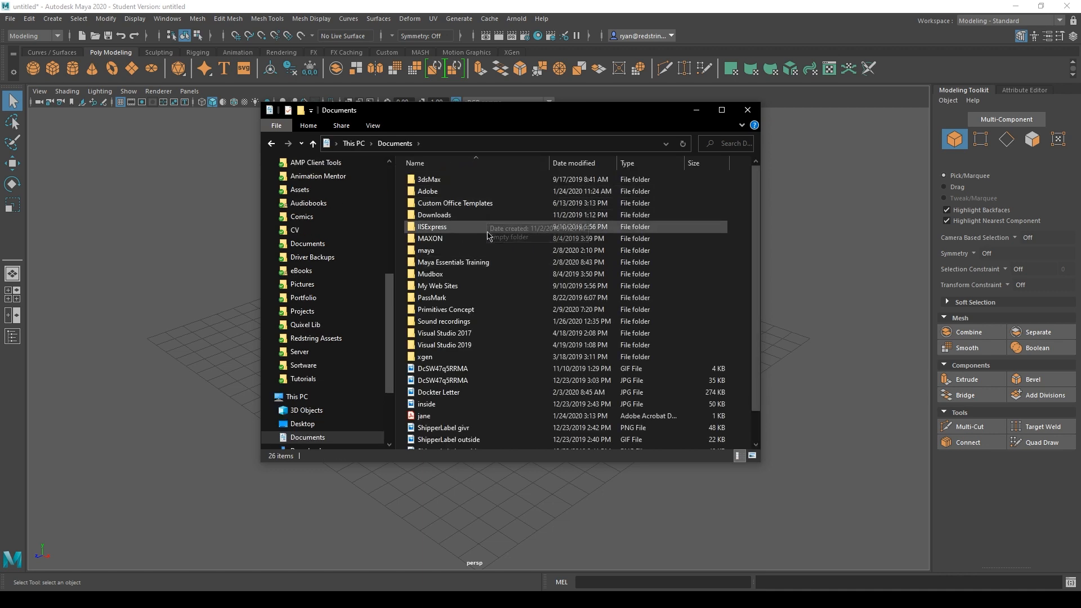
double_click(445, 311)
left_click_drag(512, 399, 433, 177)
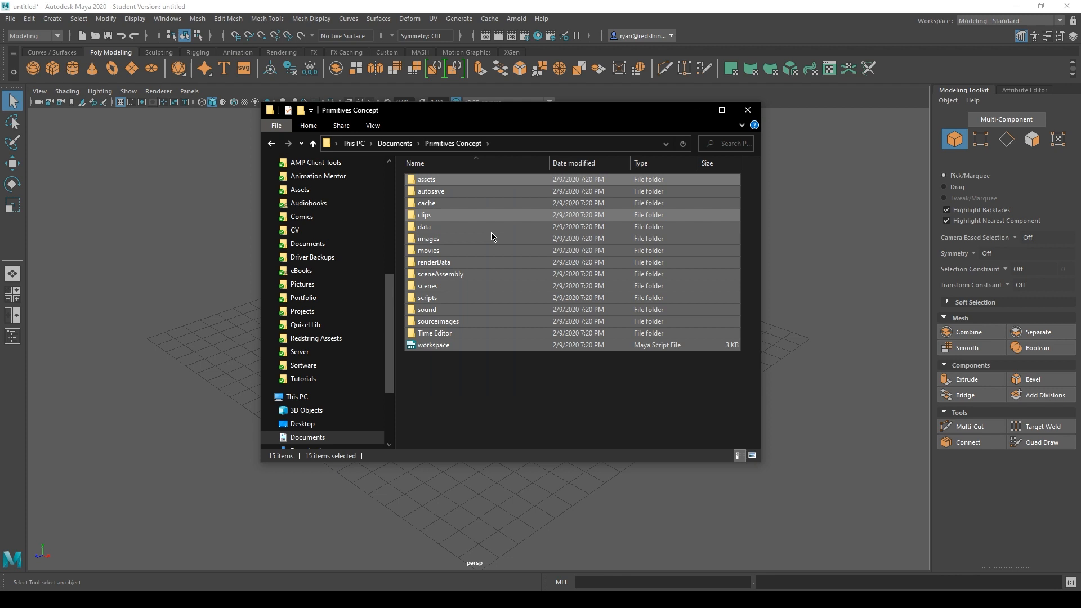
left_click(526, 380)
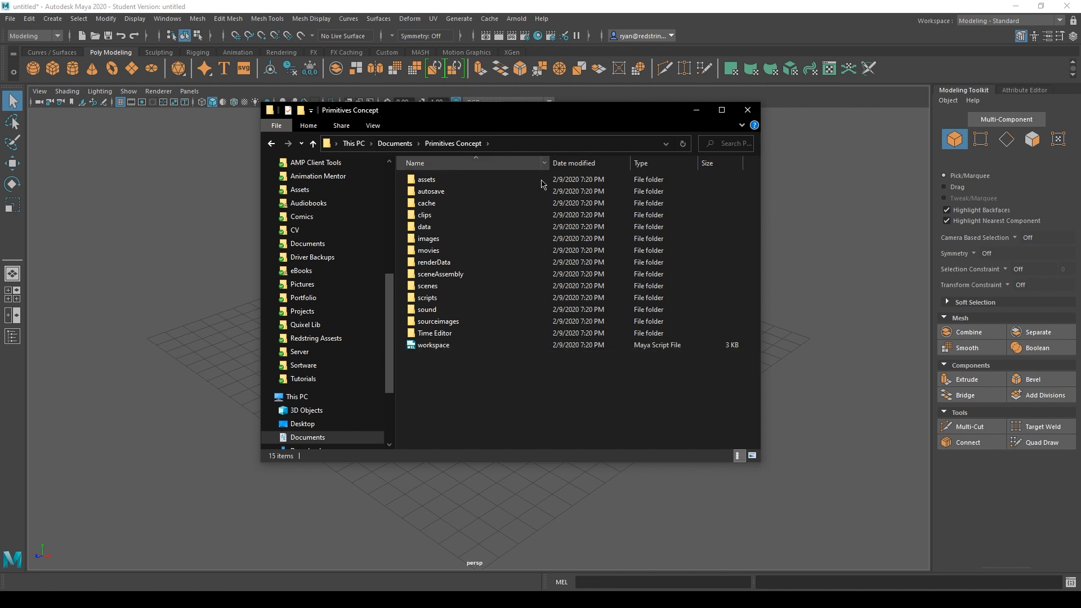
left_click(461, 241)
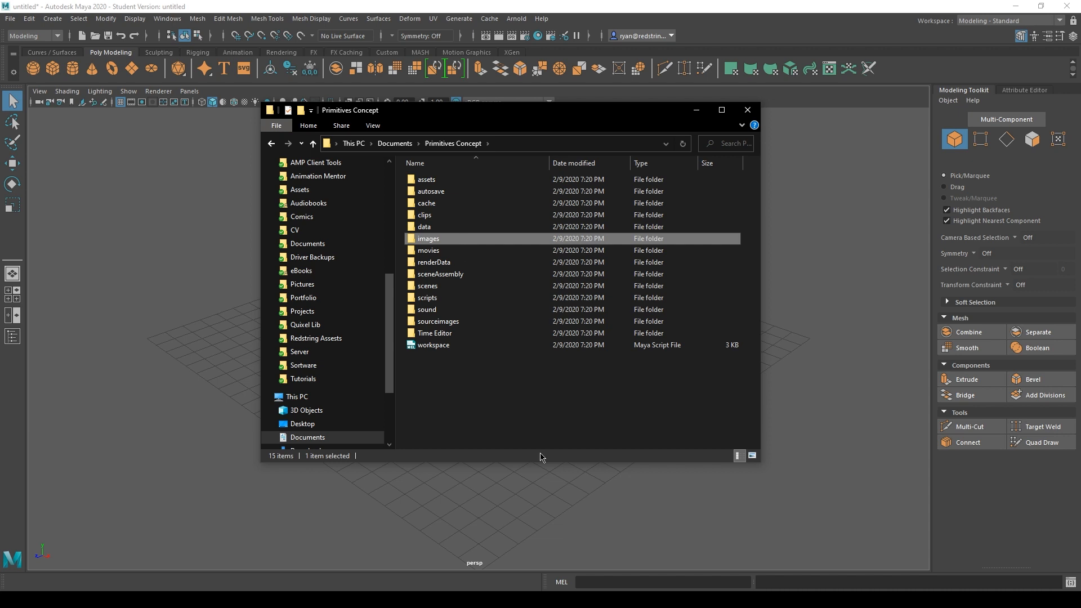
left_click(536, 419)
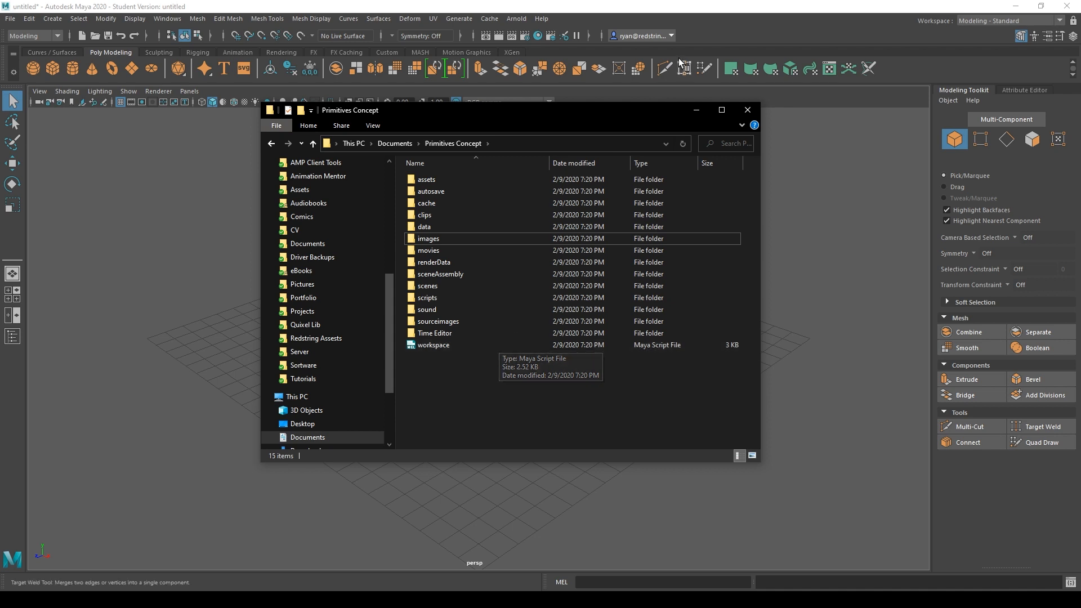
left_click(439, 599)
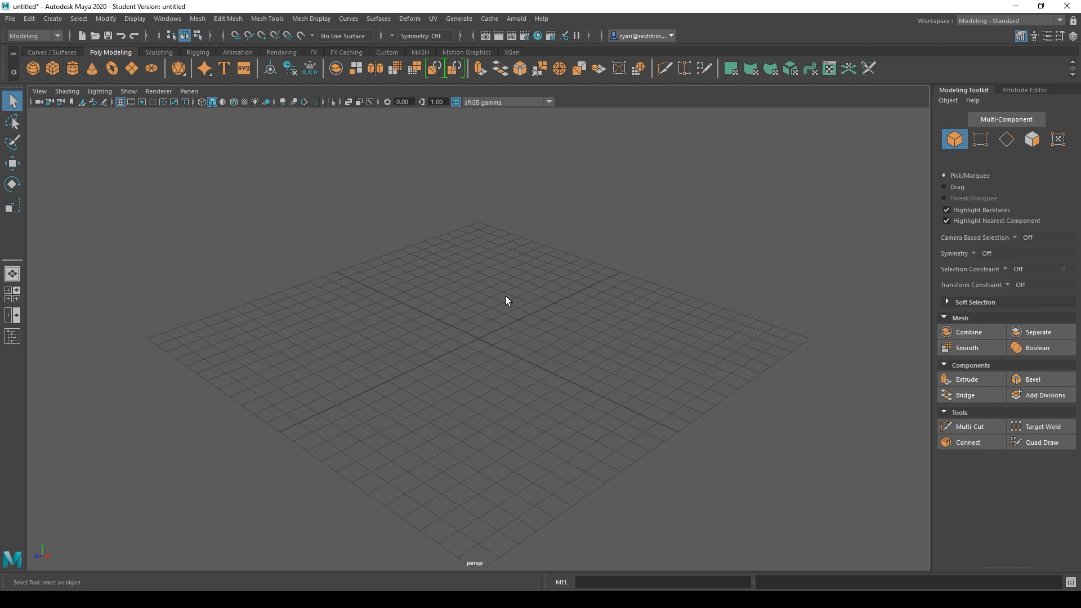
Step: Set the current project to the Primitives Concept folder in Documents
left_click(10, 18)
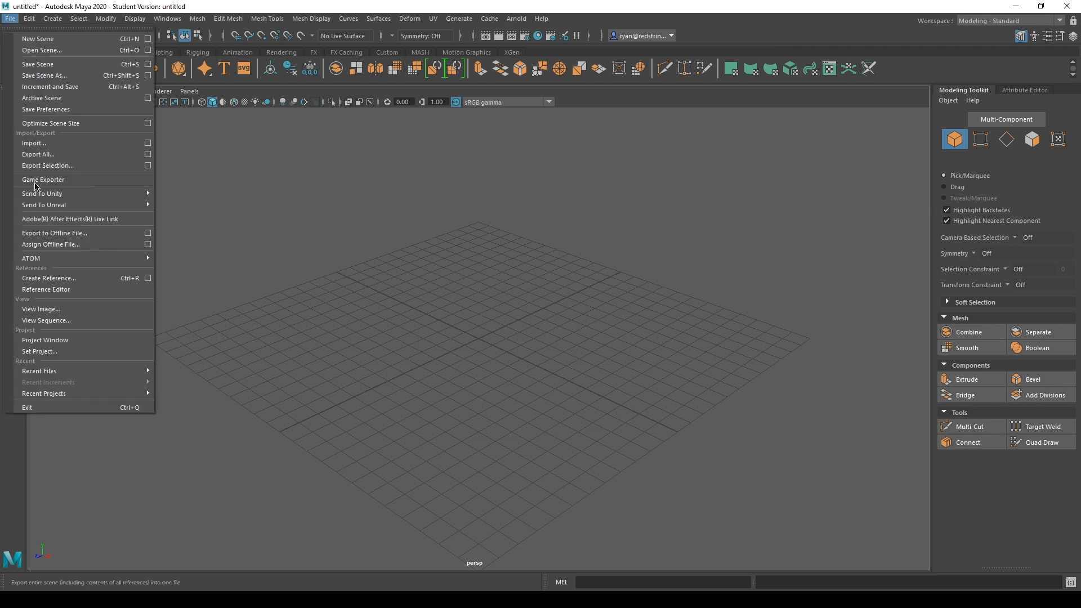
left_click(53, 349)
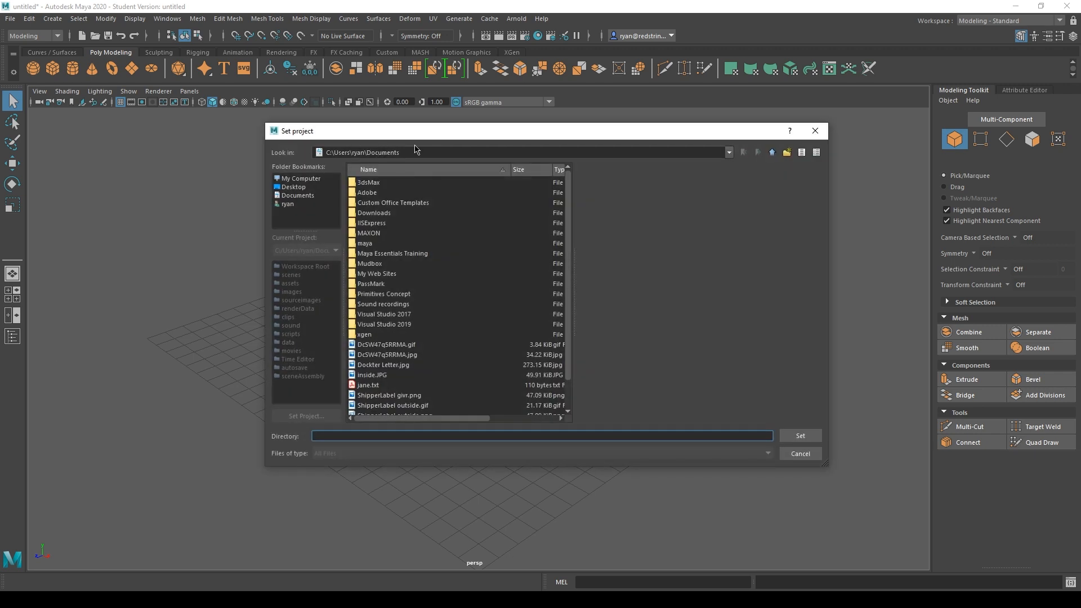
left_click(392, 295)
double_click(392, 298)
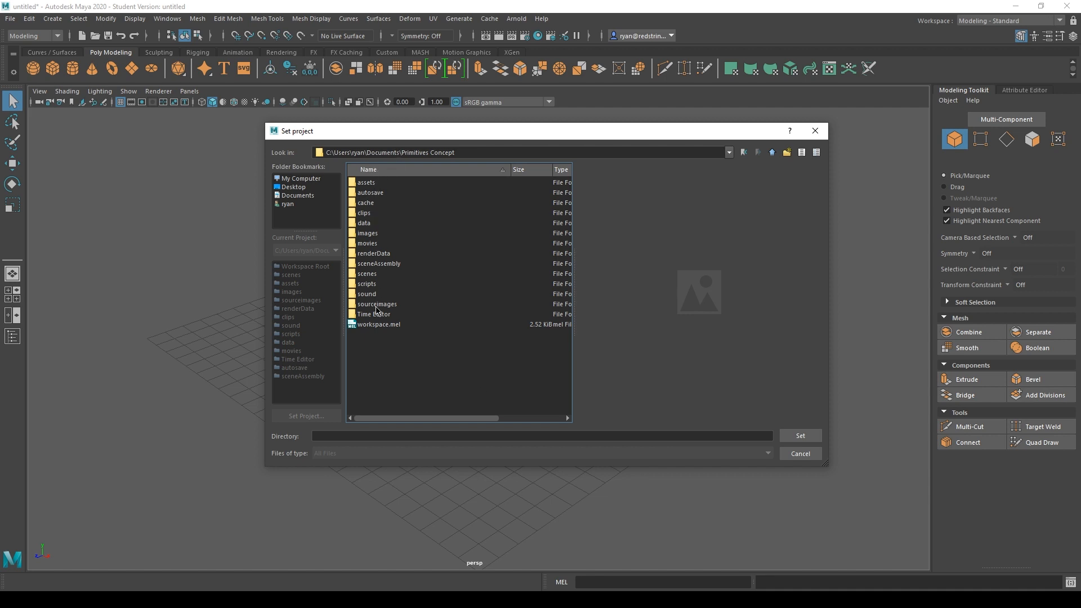
left_click(807, 438)
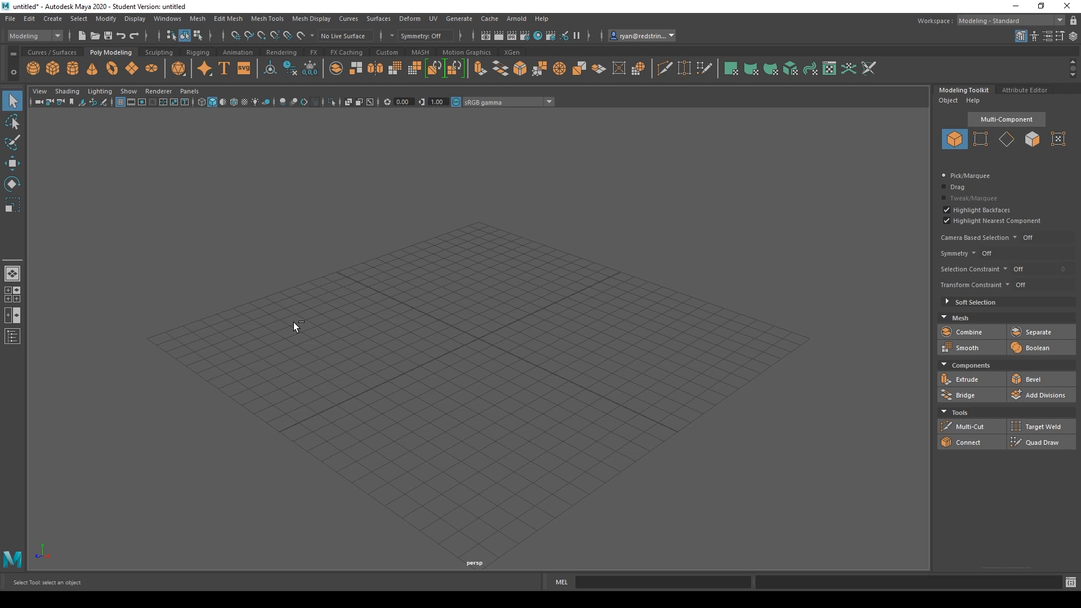
Step: Open the Save As dialog for the scene and check that it points to the Primitives Concept scenes folder
key("ctrl+s")
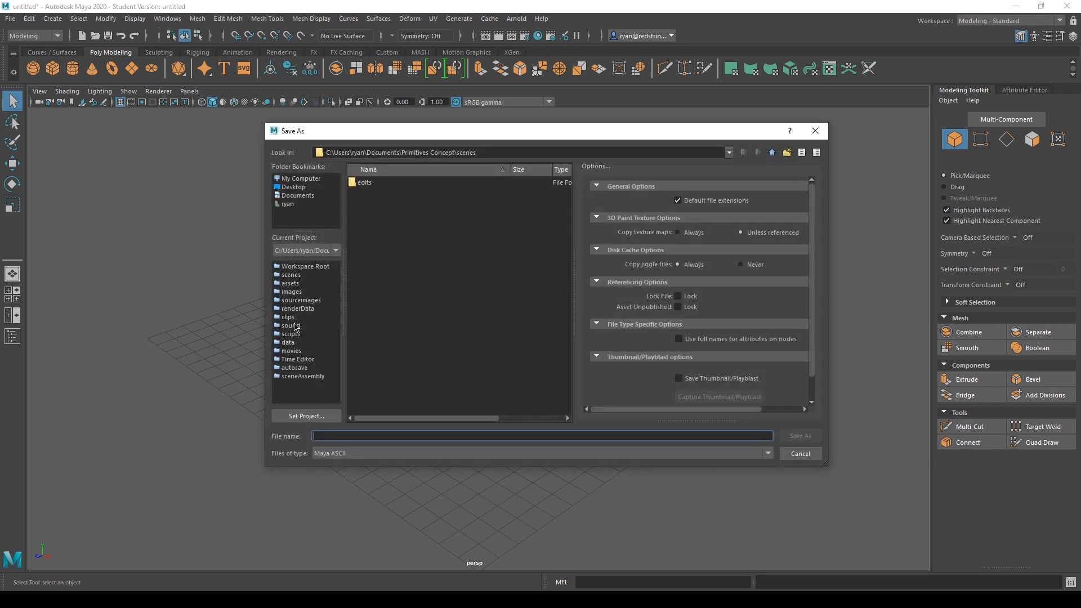
left_click(814, 131)
left_click(10, 19)
left_click(31, 65)
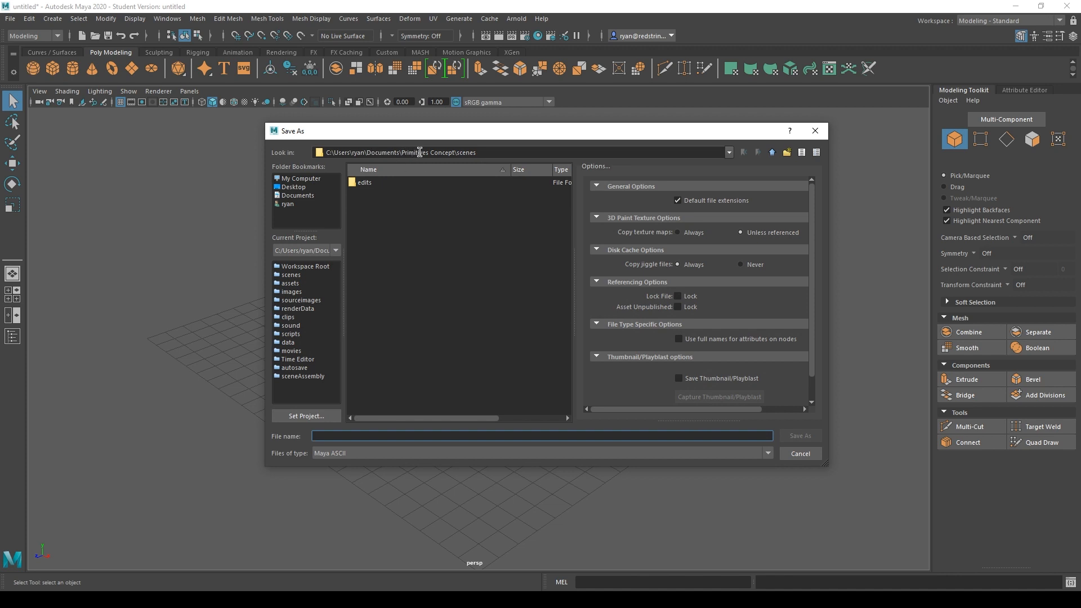
left_click(484, 150)
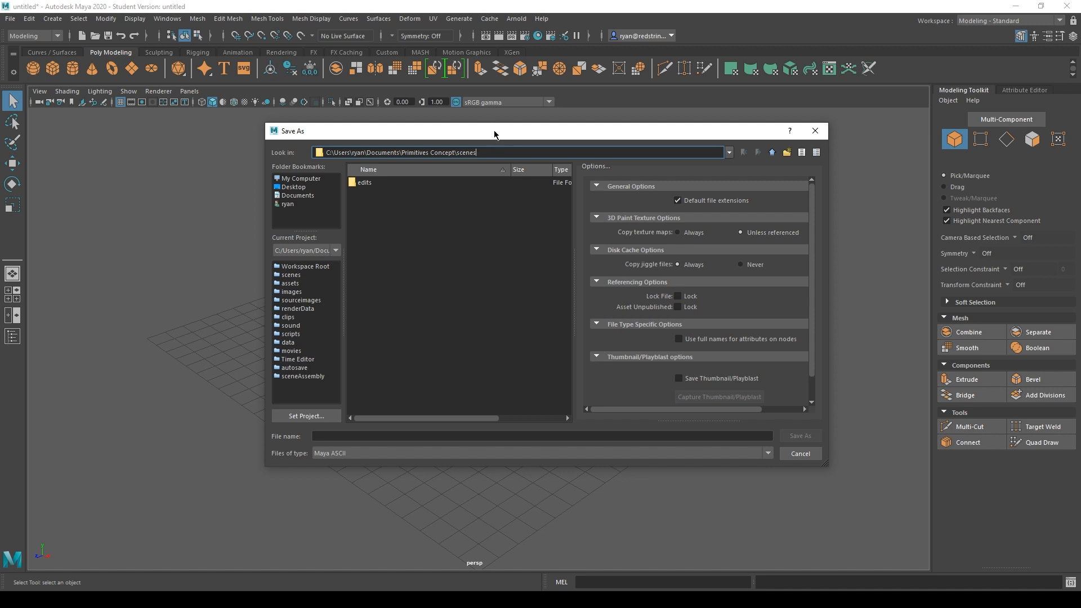
mouse_move(495, 133)
left_mouse_down()
mouse_move(521, 220)
mouse_move(491, 154)
left_mouse_up()
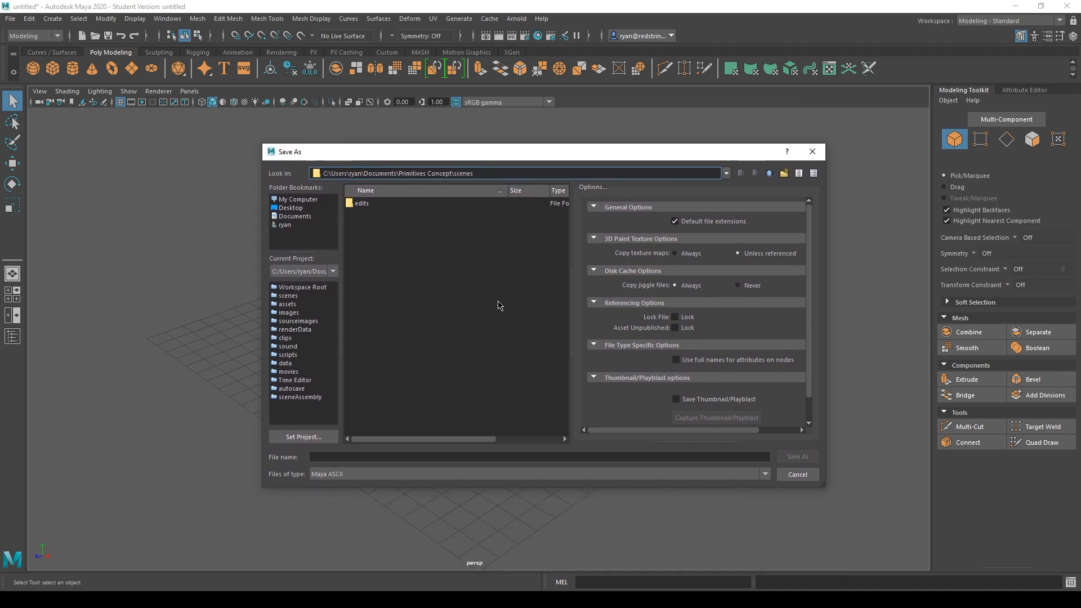
Step: Try the Maya Binary file type and restore Maya ASCII as the save format
left_click(434, 476)
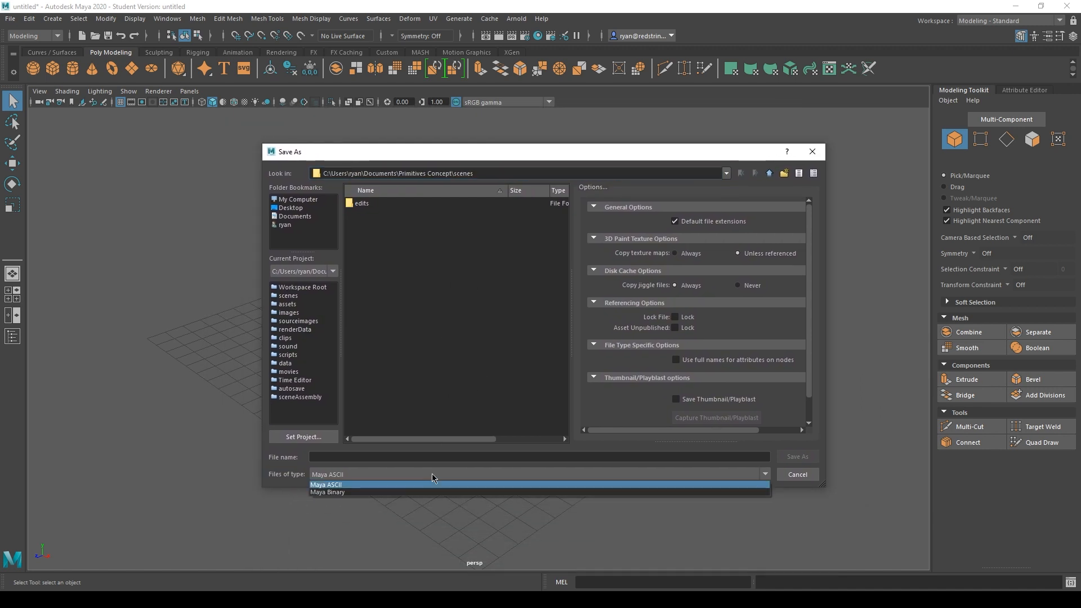
left_click(382, 493)
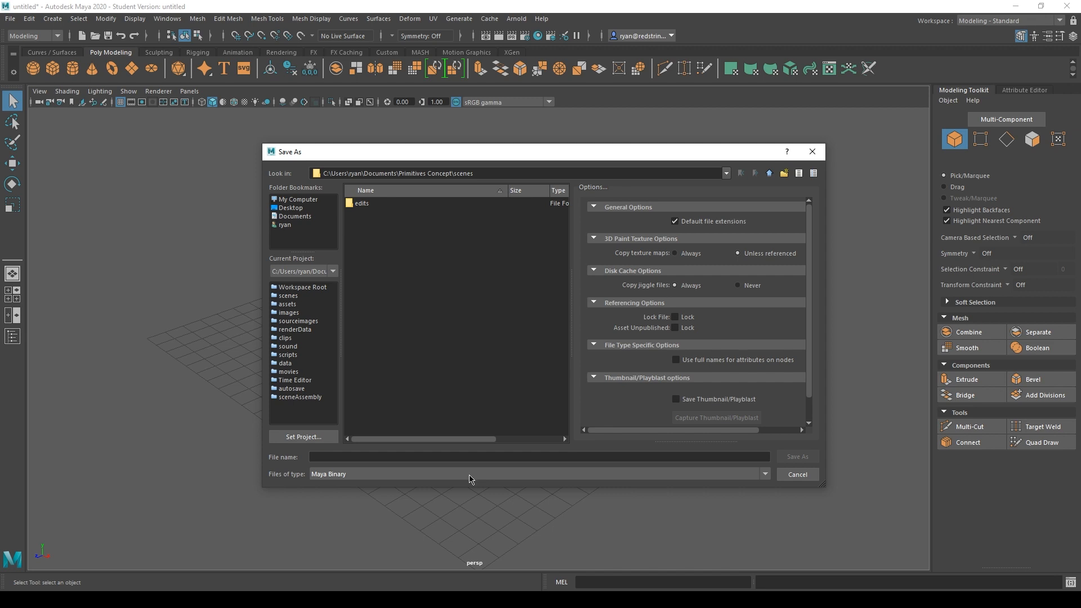
left_click(471, 479)
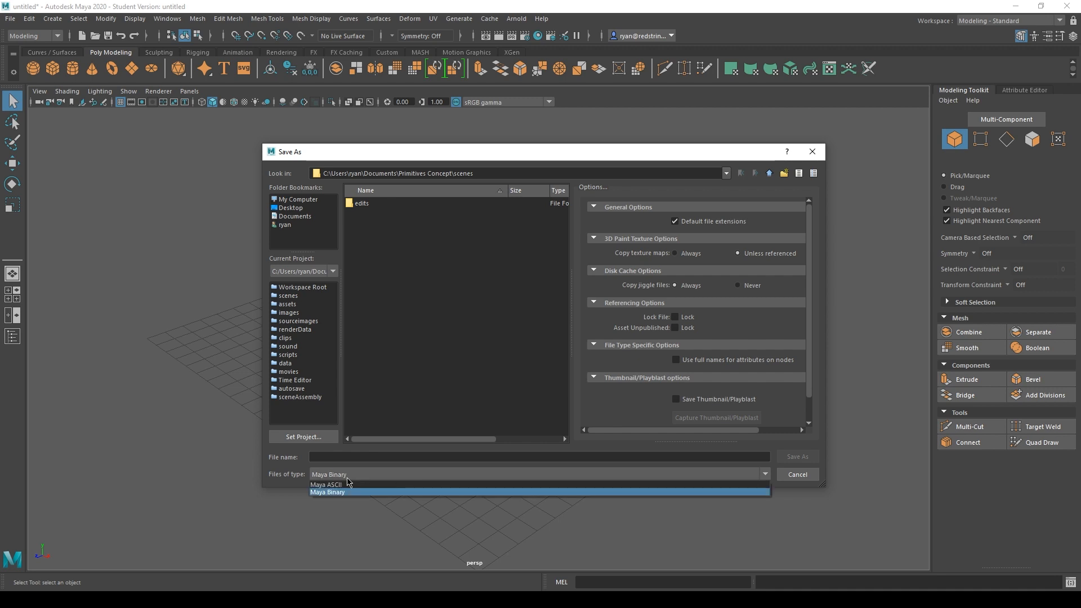
left_click(335, 486)
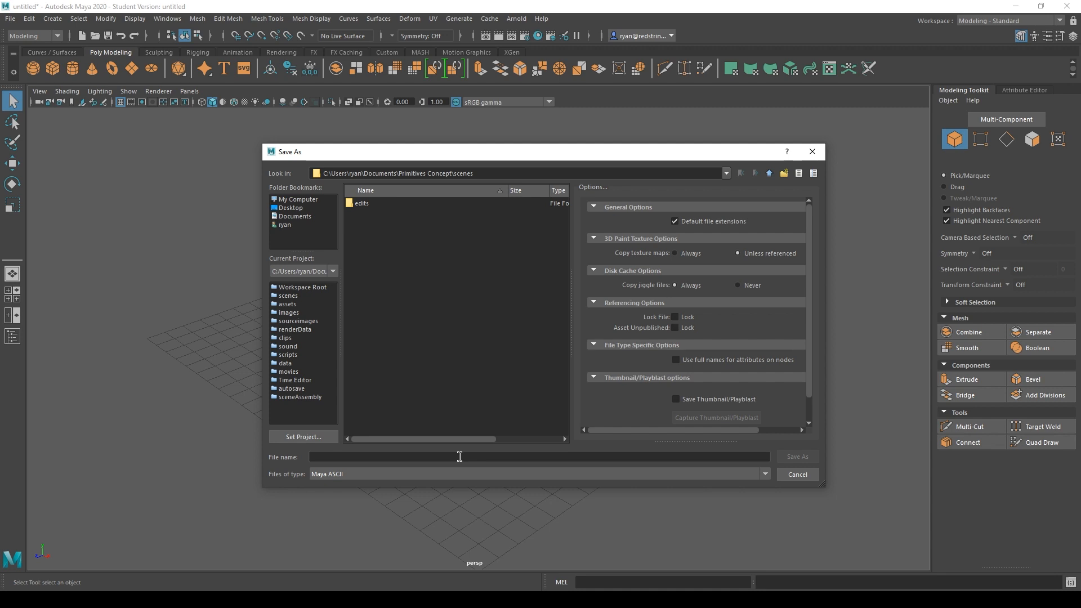
Step: Save the scene as primitiveConcept in Maya ASCII format in the project's scenes folder, accepting the student version notice
left_click(459, 456)
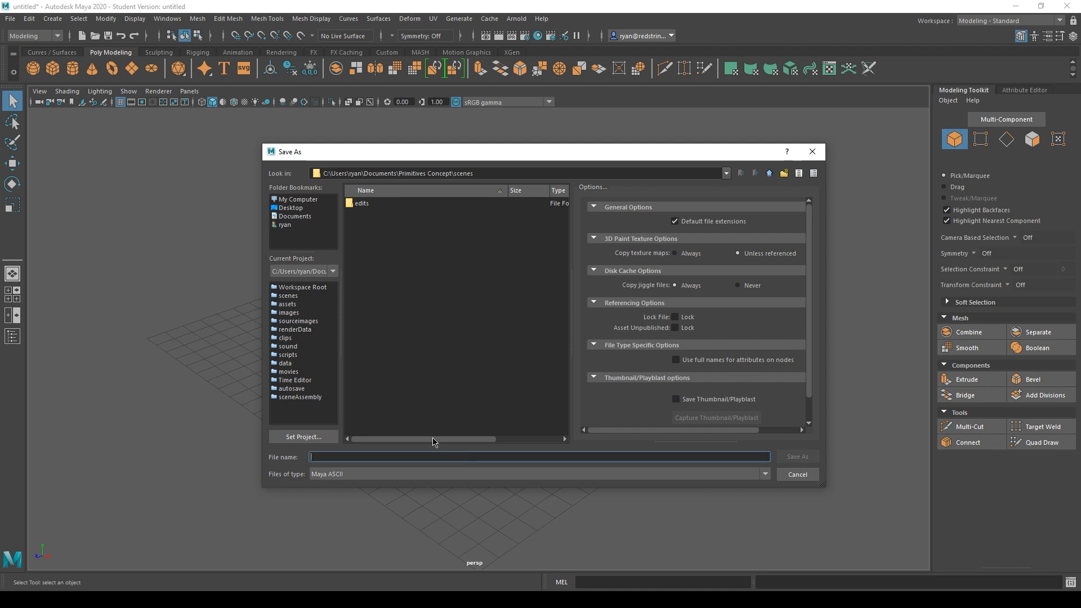
left_click_drag(499, 154, 511, 155)
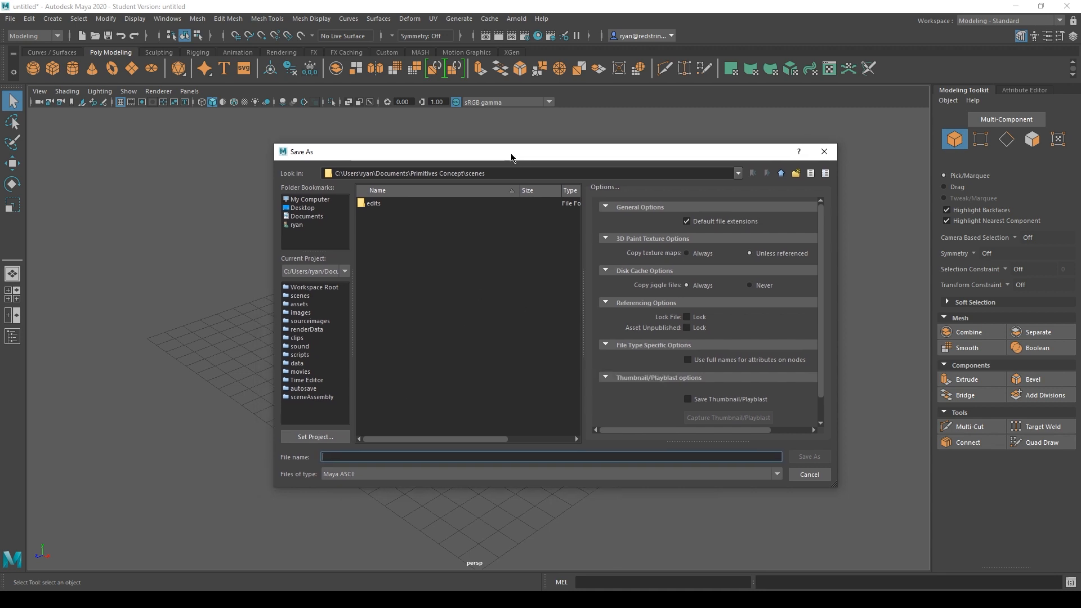
type("pr")
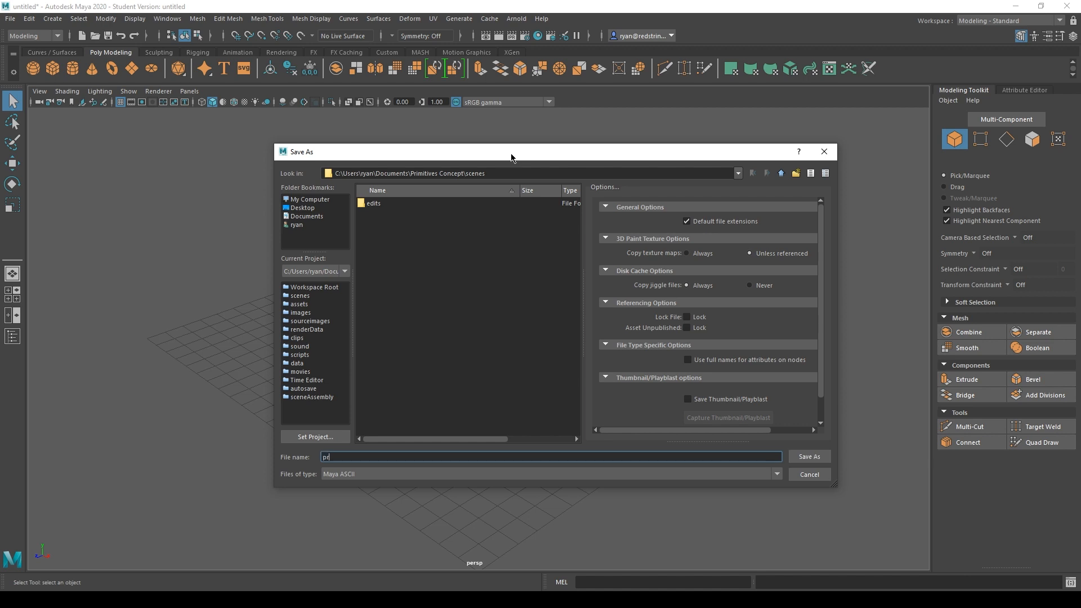
type("imitiveConcpet")
left_click_drag(348, 457, 386, 456)
type("Concept")
left_click(809, 456)
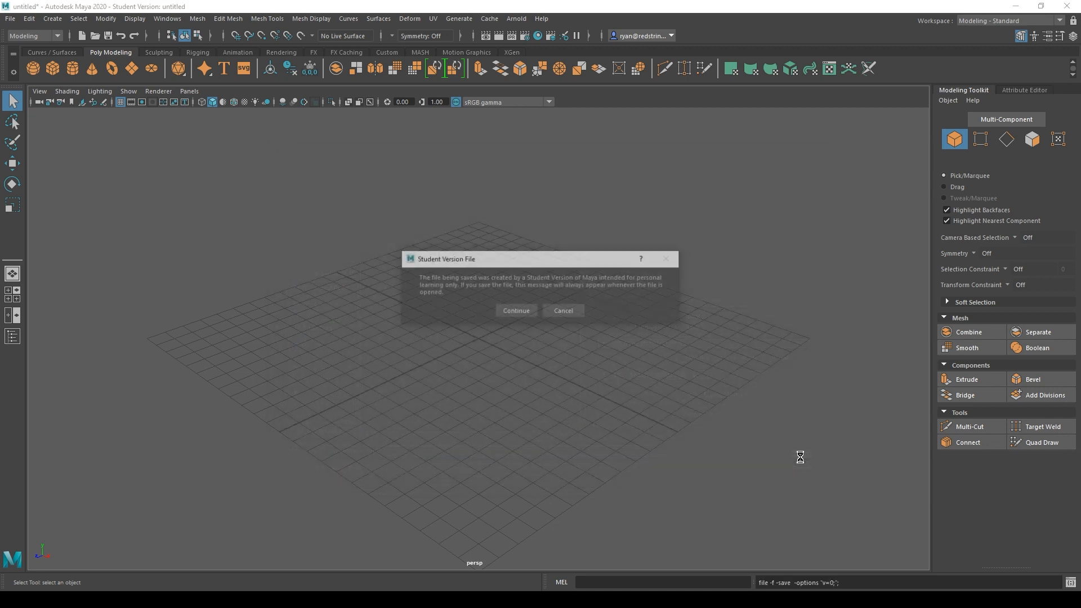
left_click_drag(544, 263, 503, 239)
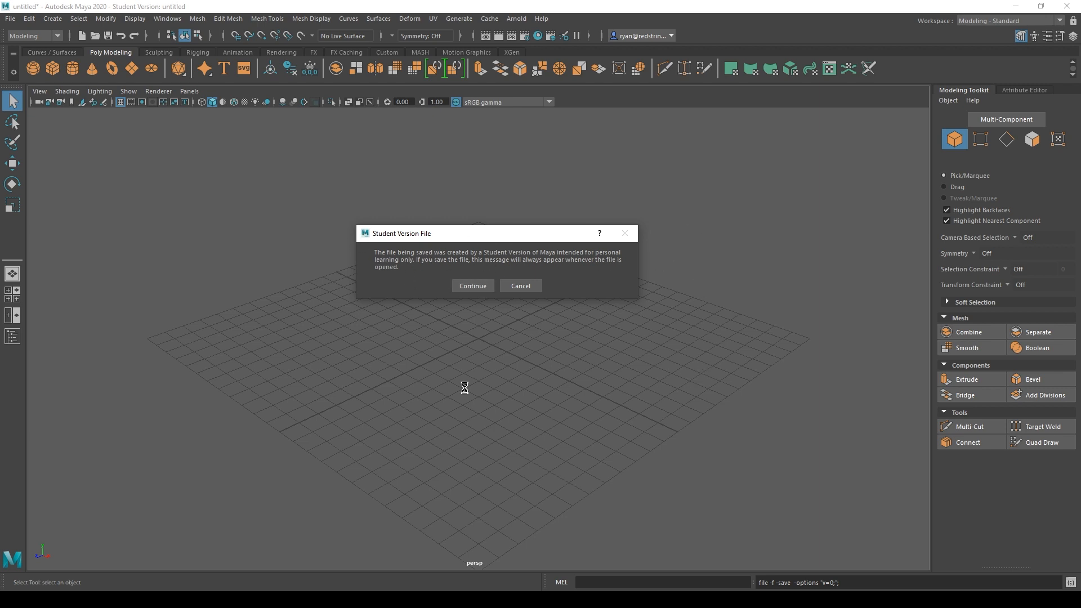
left_click(481, 286)
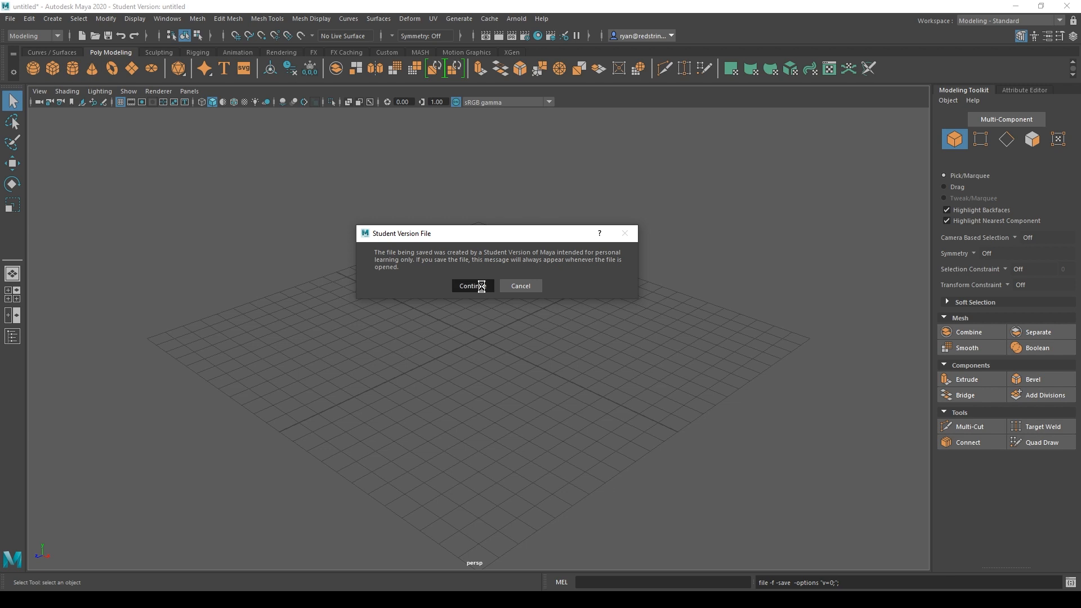